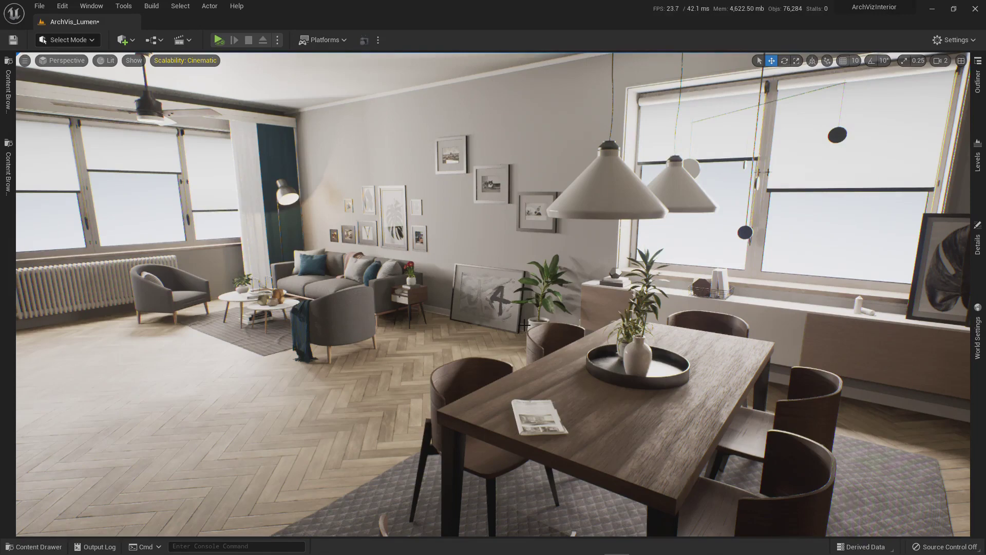
Examine the living room interior, including close views of the coffee table's Newton's cradle and the sofa seating area
{"action": "mouse_move", "coordinate": [472, 262]}
{"action": "right_mouse_down"}
{"action": "mouse_move", "coordinate": [557, 263]}
{"action": "mouse_move", "coordinate": [454, 258]}
{"action": "mouse_move", "coordinate": [472, 261]}
{"action": "right_mouse_up"}
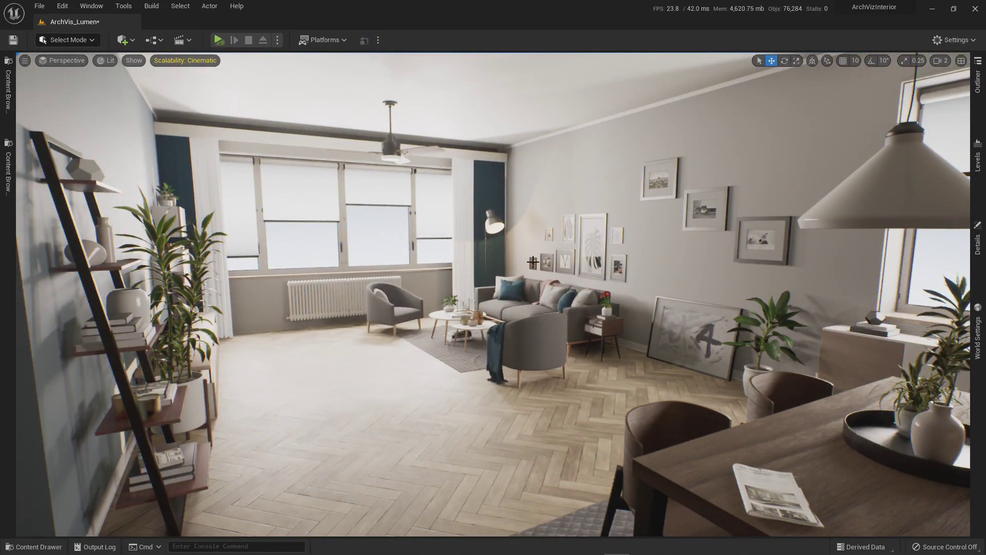
{"action": "right_click_drag", "start_coordinate": [472, 261], "coordinate": [472, 261]}
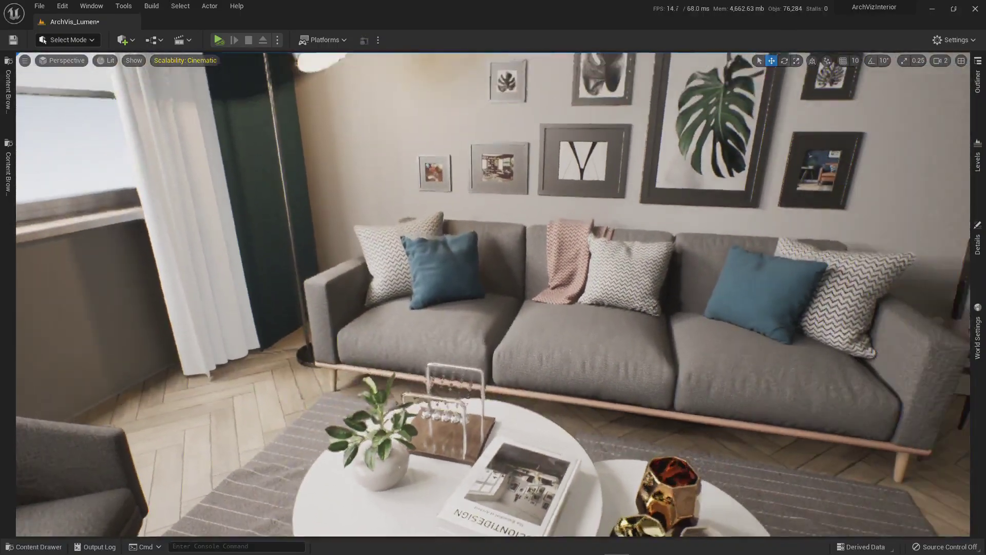
{"action": "key", "text": "s"}
{"action": "right_click_drag", "start_coordinate": [493, 294], "coordinate": [482, 320]}
{"action": "key", "text": "w"}
{"action": "key", "text": "w"}
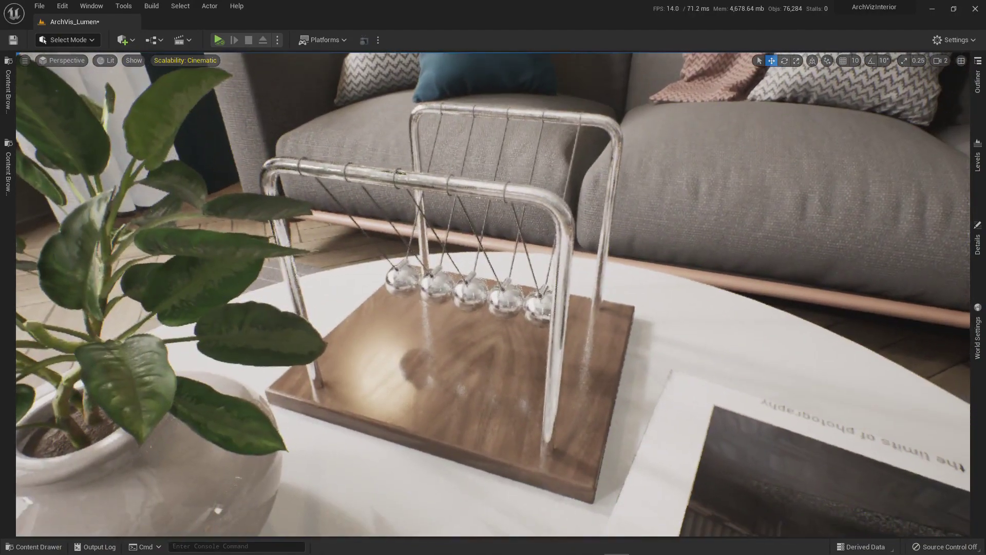
{"action": "key", "text": "s"}
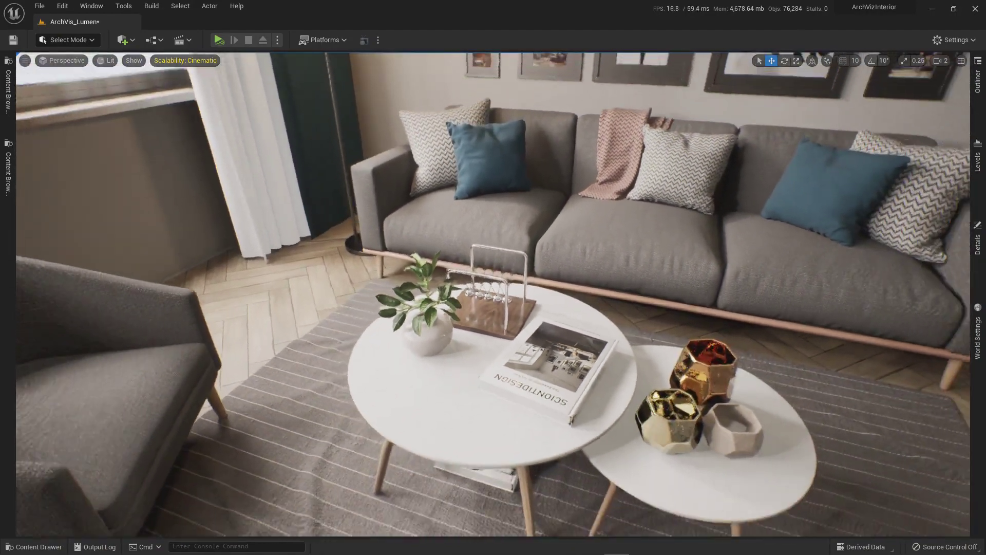
{"action": "key", "text": "s"}
{"action": "key", "text": "w"}
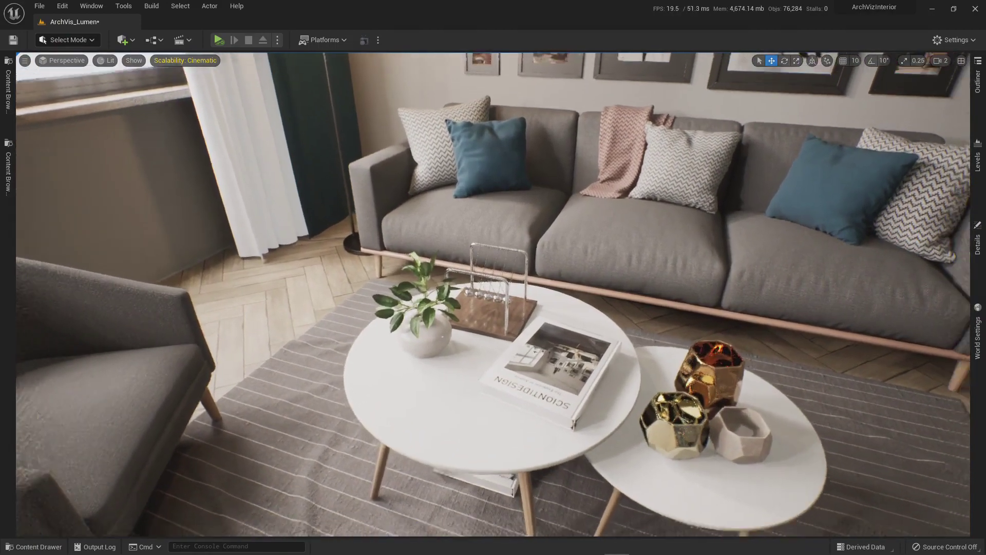
{"action": "key", "text": "s"}
{"action": "key", "text": "w"}
{"action": "right_click_drag", "start_coordinate": [482, 320], "coordinate": [512, 298]}
{"action": "key", "text": "s"}
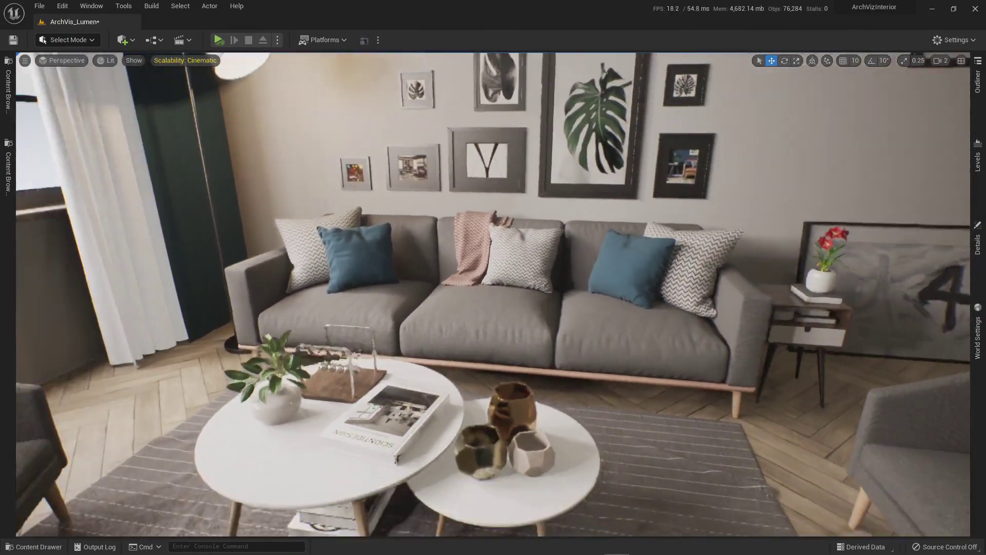
{"action": "key", "text": "s"}
{"action": "right_click_drag", "start_coordinate": [671, 309], "coordinate": [619, 298]}
{"action": "key", "text": "w"}
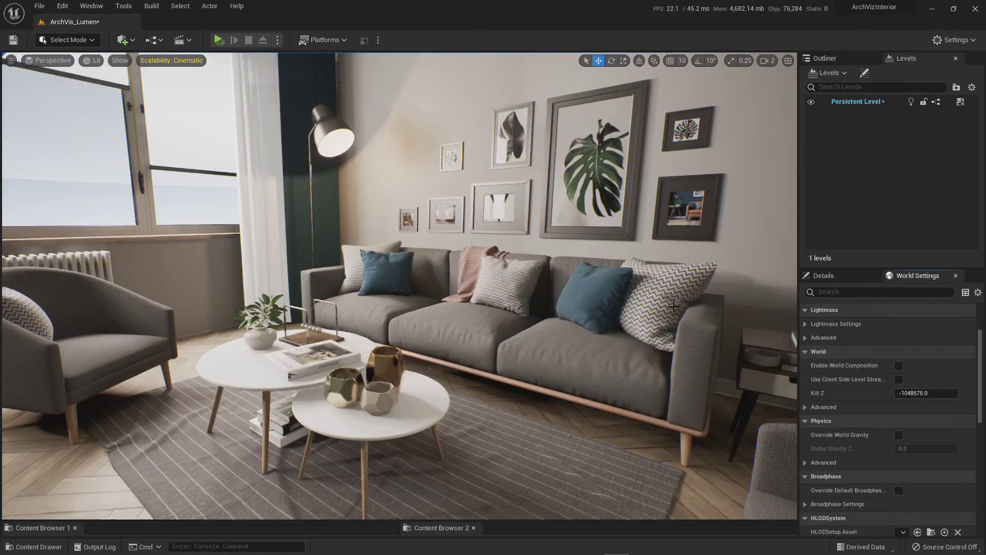
Collapse the level's folder tree, expand the LIGHTNING folder, and show the details of PostProcessVolume
{"action": "left_click", "coordinate": [832, 60]}
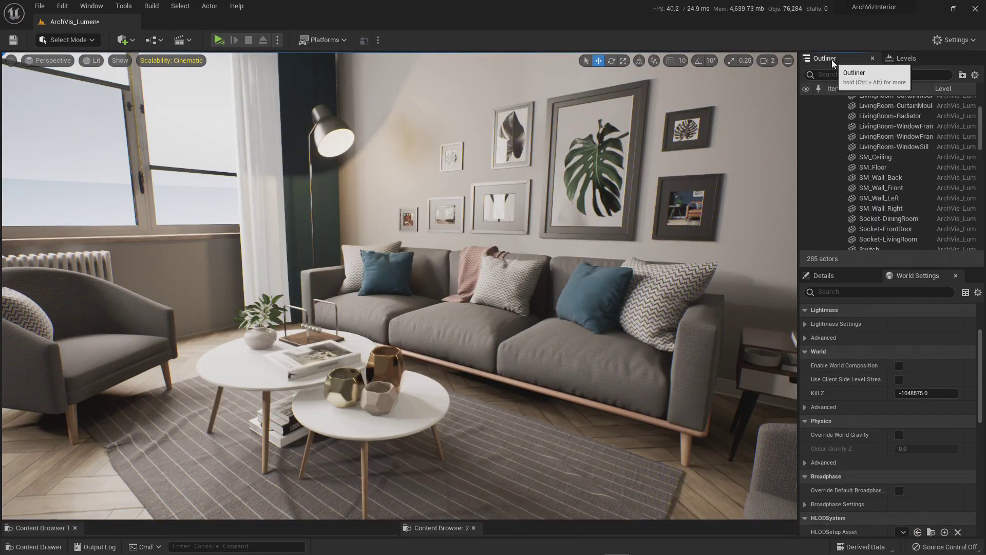
{"action": "left_click_drag", "start_coordinate": [981, 118], "coordinate": [981, 93]}
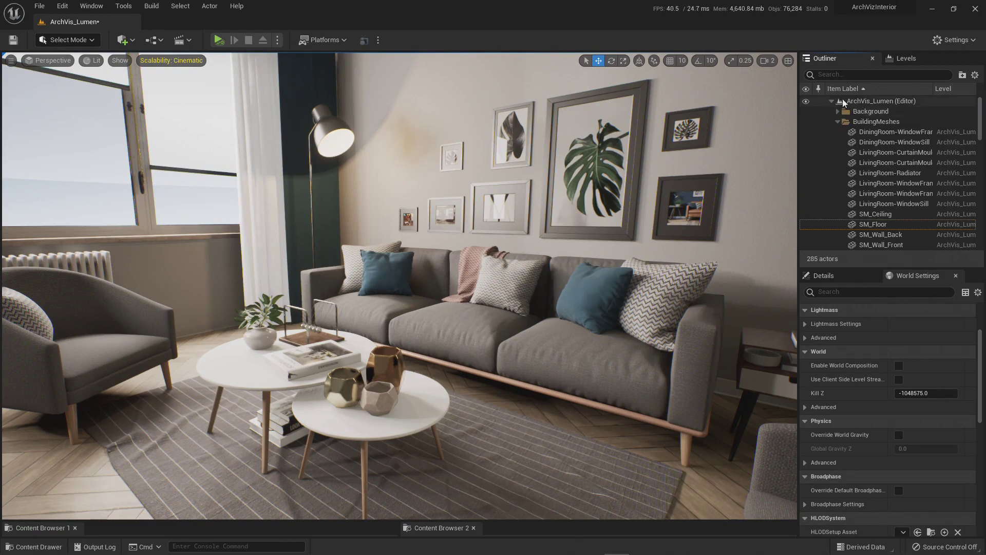
{"action": "left_click", "coordinate": [832, 101]}
{"action": "left_click", "coordinate": [832, 101]}
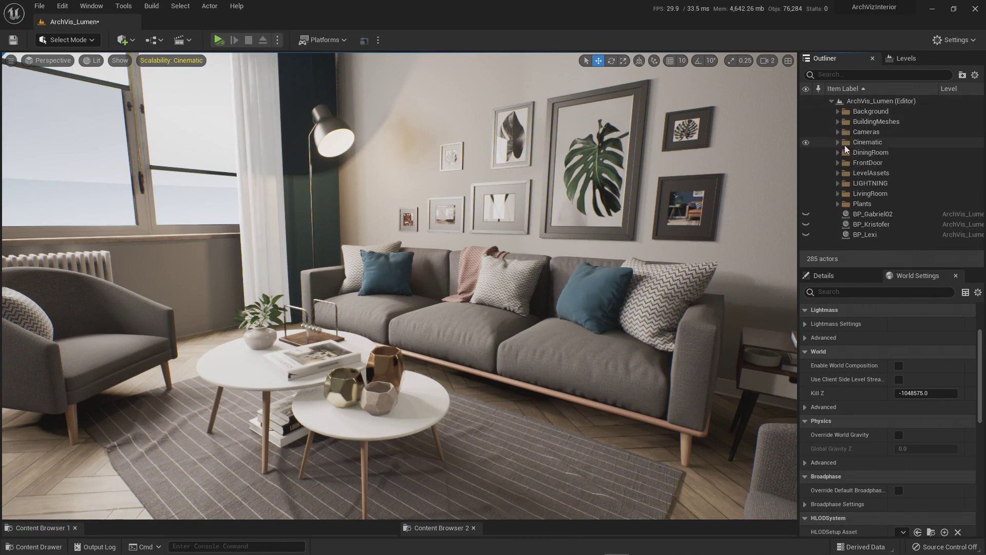
{"action": "left_click", "coordinate": [837, 183]}
{"action": "scroll", "coordinate": [884, 208], "scroll_direction": "down", "scroll_amount": 2}
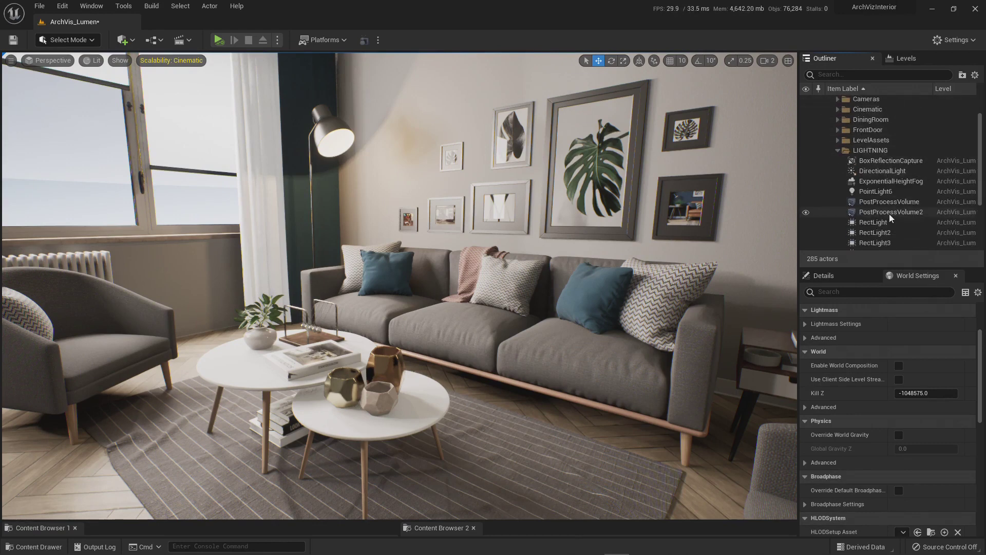
{"action": "left_click", "coordinate": [893, 202]}
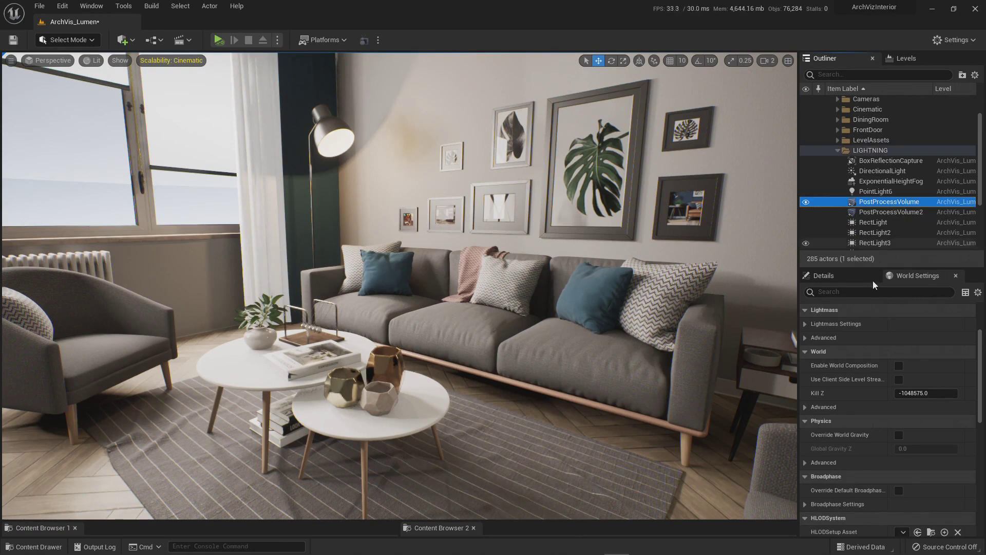
{"action": "left_click", "coordinate": [839, 277]}
Set the PostProcessVolume's Reflections method to Standalone Ray Traced (Deprecated)
{"action": "scroll", "coordinate": [874, 402], "scroll_direction": "down", "scroll_amount": 6}
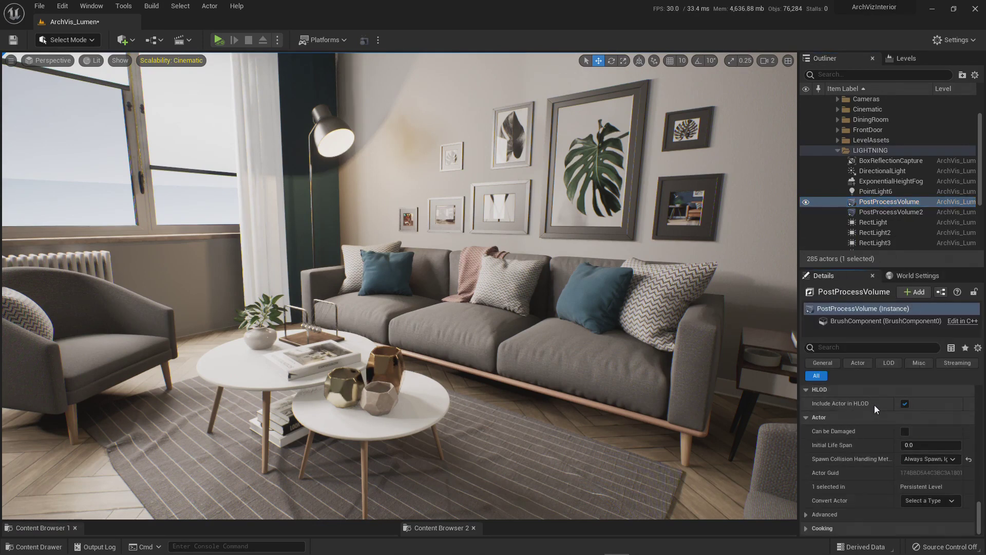
{"action": "scroll", "coordinate": [875, 402], "scroll_direction": "up", "scroll_amount": 10}
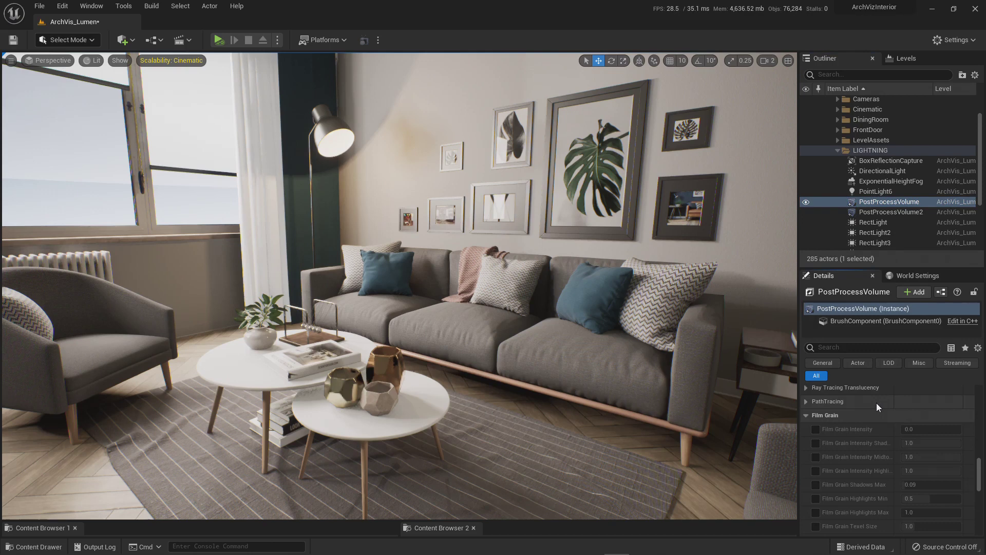
{"action": "scroll", "coordinate": [877, 402], "scroll_direction": "up", "scroll_amount": 8}
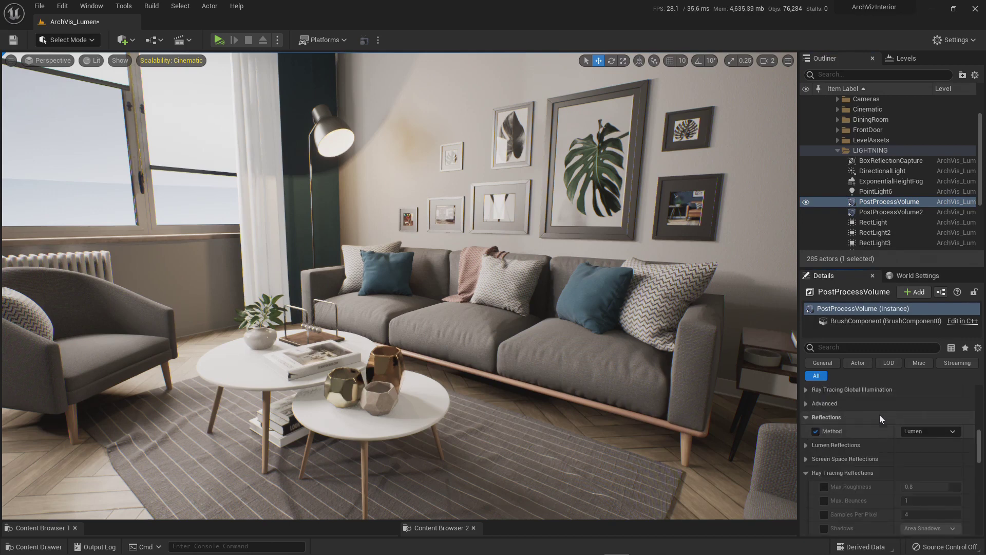
{"action": "scroll", "coordinate": [880, 416], "scroll_direction": "up", "scroll_amount": 2}
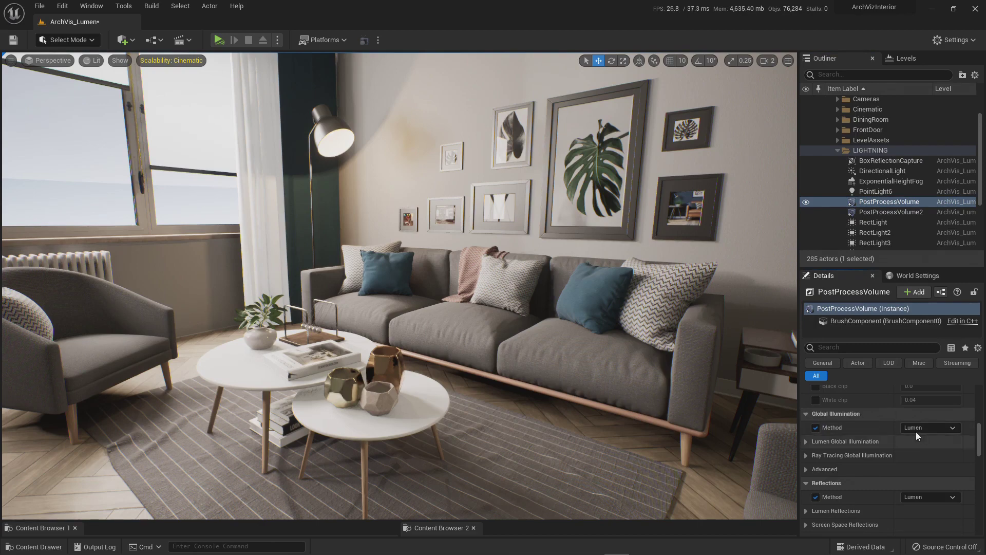
{"action": "scroll", "coordinate": [874, 442], "scroll_direction": "down", "scroll_amount": 1}
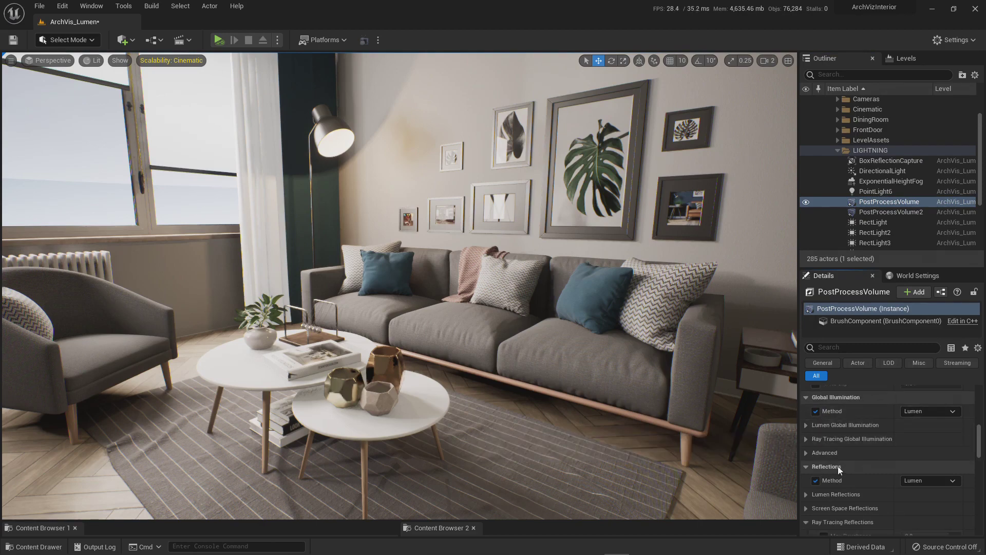
{"action": "key", "text": "s"}
{"action": "right_click_drag", "start_coordinate": [622, 400], "coordinate": [573, 404]}
{"action": "left_click", "coordinate": [923, 481]}
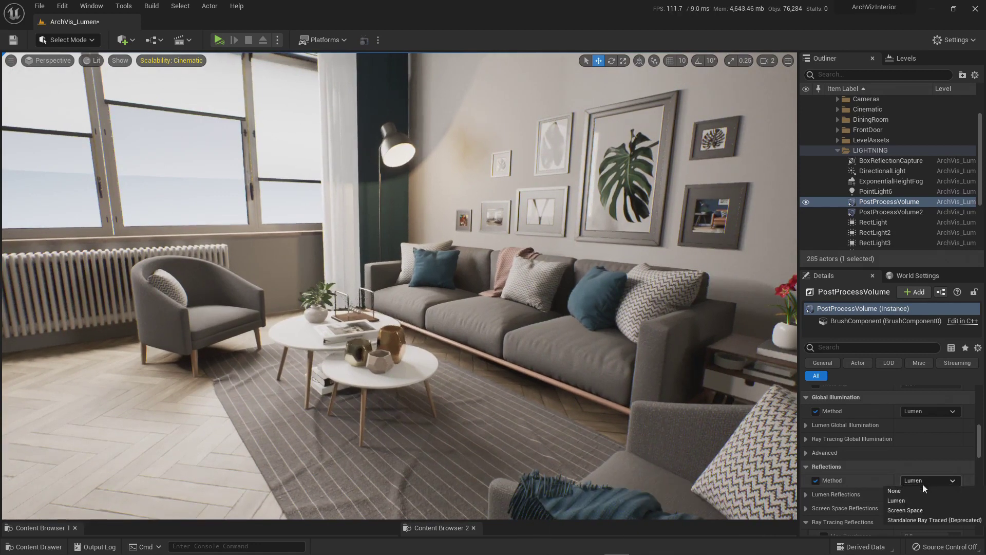
{"action": "left_click", "coordinate": [908, 520]}
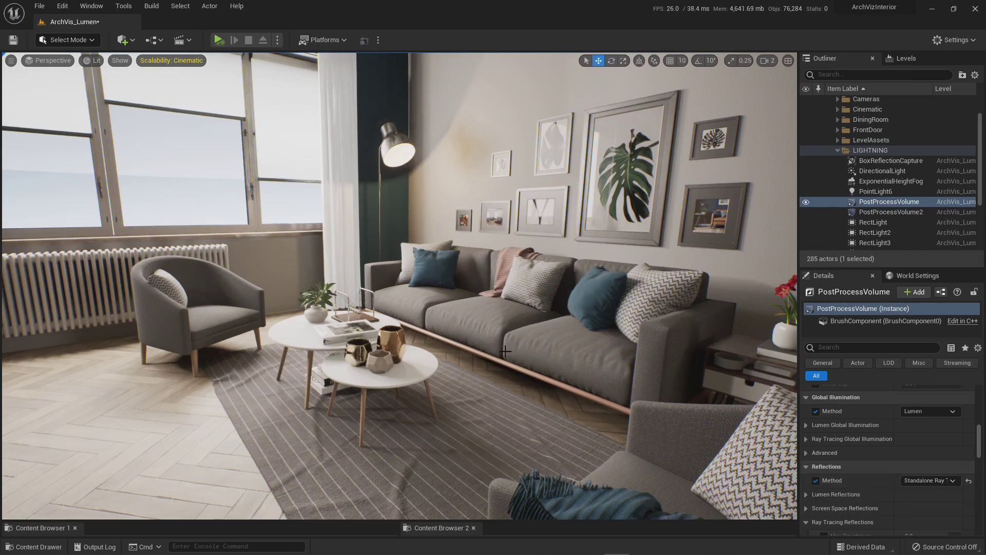
Examine the ray traced reflections on the living room's floor, furniture and metallic vases from several viewpoints
{"action": "right_click_drag", "start_coordinate": [487, 349], "coordinate": [365, 398]}
{"action": "key", "text": "s"}
{"action": "right_click_drag", "start_coordinate": [655, 349], "coordinate": [656, 346]}
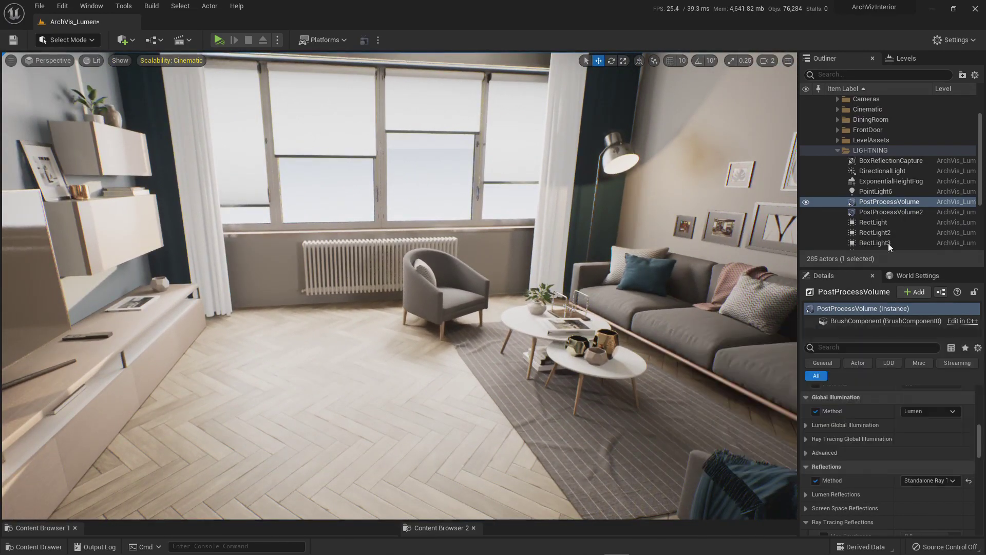
{"action": "right_click_drag", "start_coordinate": [479, 315], "coordinate": [610, 303]}
{"action": "key", "text": "w"}
{"action": "key", "text": "w"}
{"action": "key", "text": "w"}
{"action": "key", "text": "w"}
{"action": "key", "text": "w"}
{"action": "key", "text": "s"}
{"action": "right_click_drag", "start_coordinate": [272, 318], "coordinate": [257, 317]}
{"action": "key", "text": "e"}
{"action": "right_click_drag", "start_coordinate": [571, 347], "coordinate": [567, 334]}
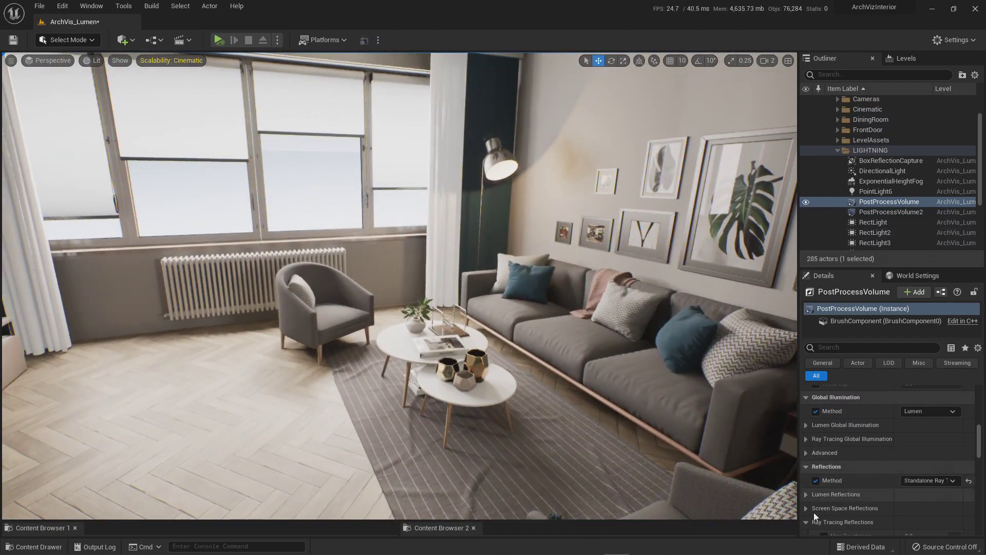
Enable the Samples Per Pixel and Max. Bounces overrides for Ray Tracing Reflections, setting Max. Bounces to 5
{"action": "scroll", "coordinate": [848, 503], "scroll_direction": "down", "scroll_amount": 2}
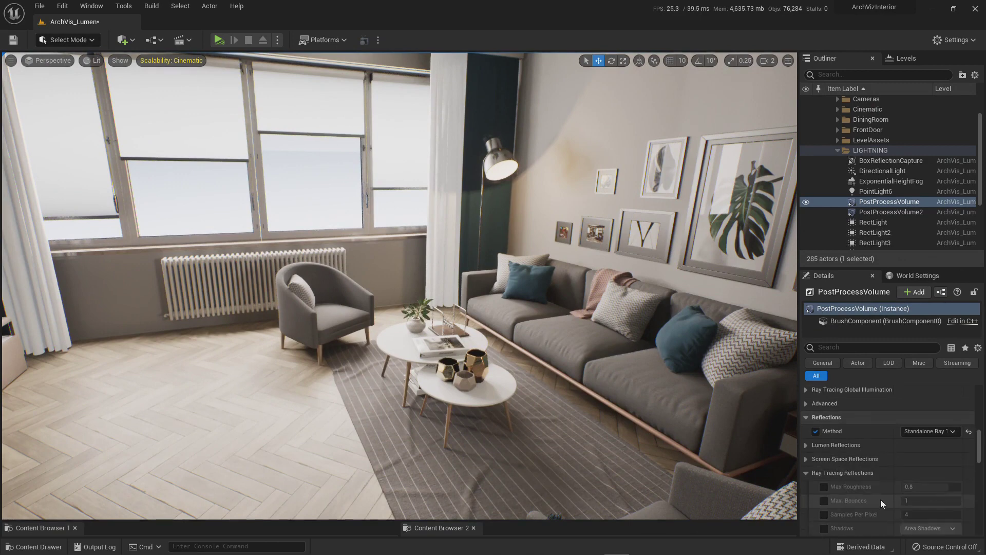
{"action": "left_click", "coordinate": [824, 514]}
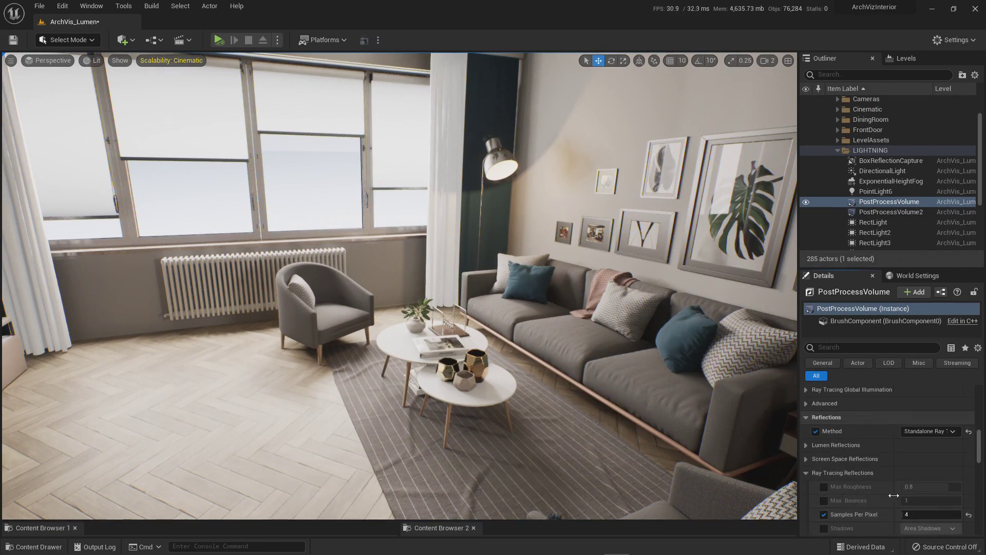
{"action": "left_click", "coordinate": [824, 501]}
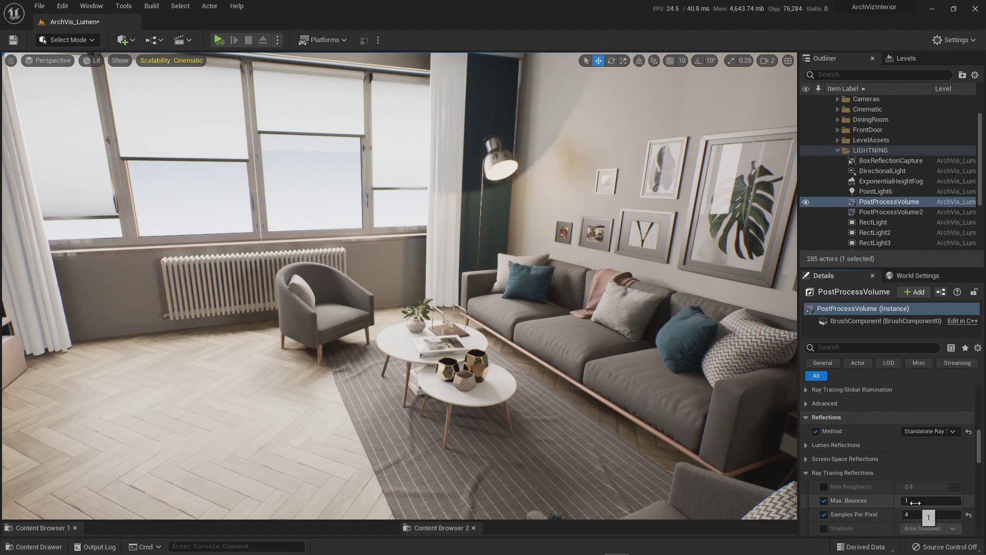
{"action": "left_click", "coordinate": [920, 501]}
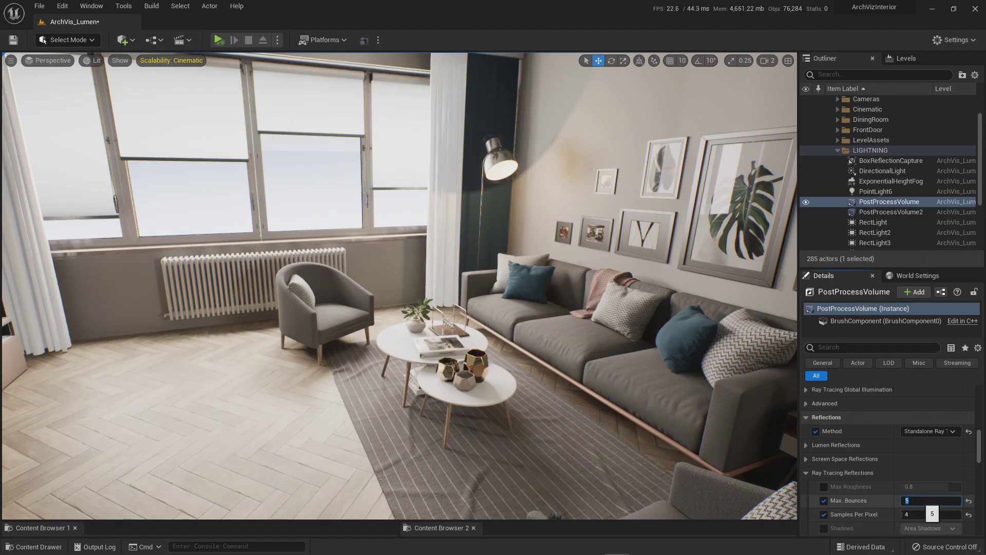
Collapse the Ray Tracing Reflections settings and set the PostProcessVolume's Reflections method to Lumen
{"action": "right_click_drag", "start_coordinate": [591, 309], "coordinate": [612, 331]}
{"action": "key", "text": "s"}
{"action": "key", "text": "w"}
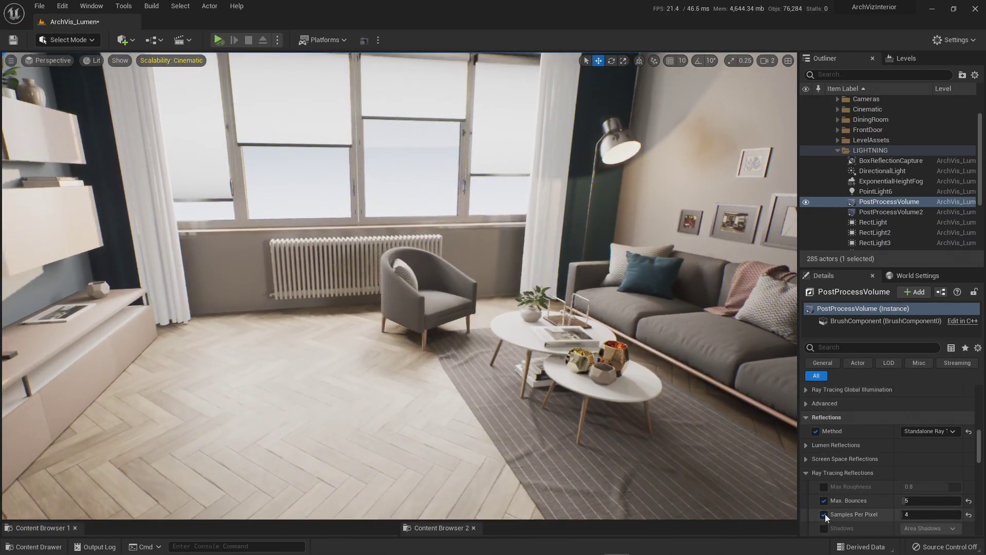
{"action": "left_click", "coordinate": [813, 474]}
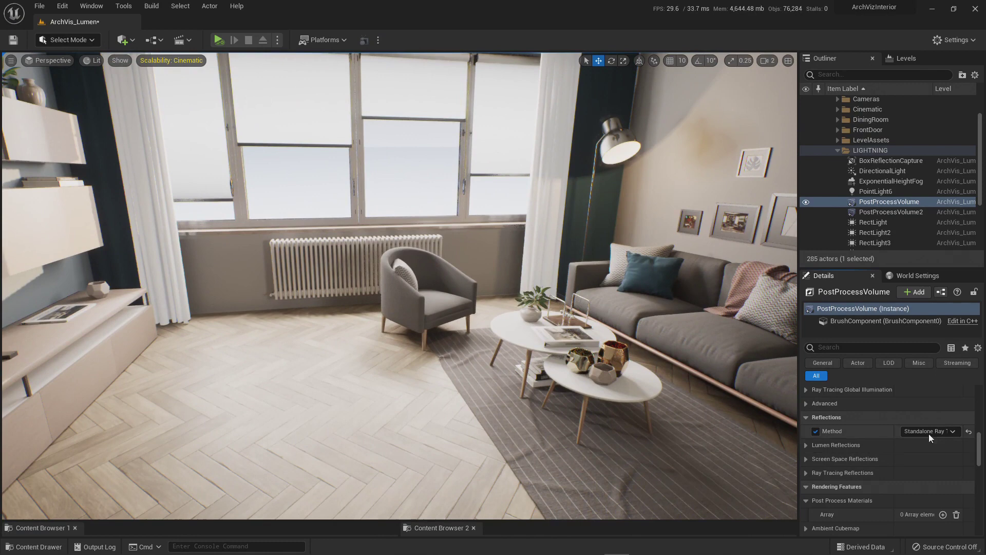
{"action": "scroll", "coordinate": [899, 464], "scroll_direction": "up", "scroll_amount": 2}
{"action": "left_click", "coordinate": [927, 462]}
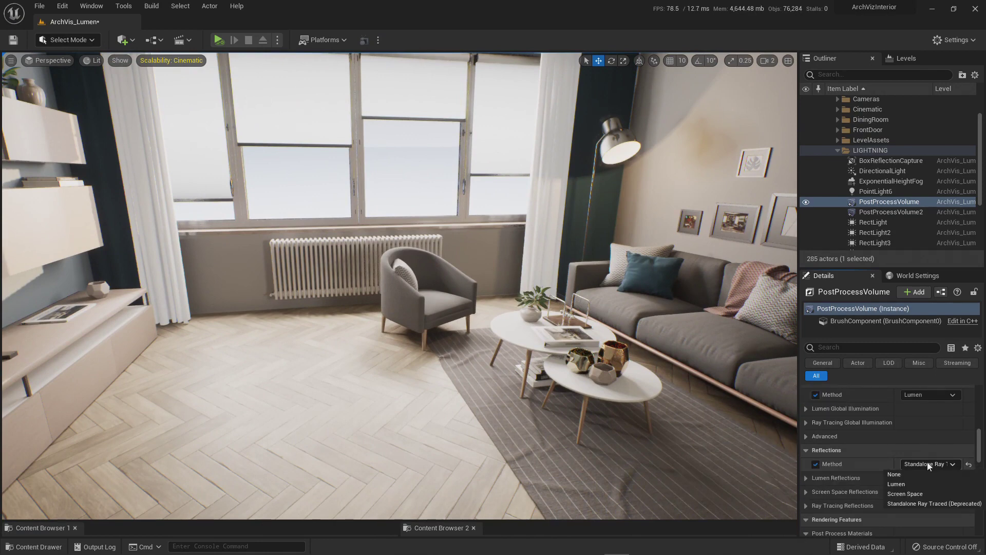
{"action": "left_click", "coordinate": [896, 484]}
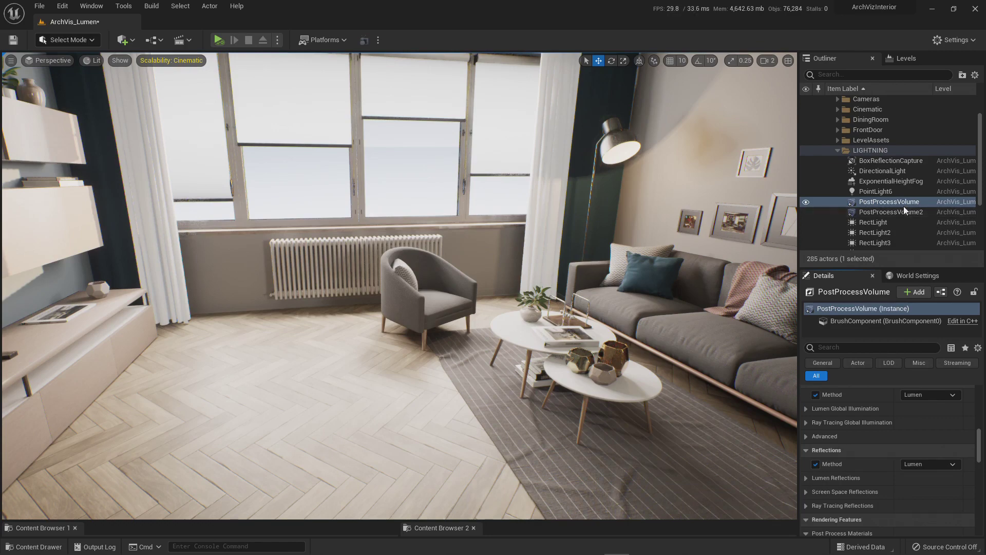
Select PostProcessVolume2 in the LIGHTNING folder and review its Post Process Volume Settings
{"action": "key", "text": "s"}
{"action": "right_click_drag", "start_coordinate": [546, 281], "coordinate": [781, 460]}
{"action": "key", "text": "w"}
{"action": "scroll", "coordinate": [851, 455], "scroll_direction": "down", "scroll_amount": 10}
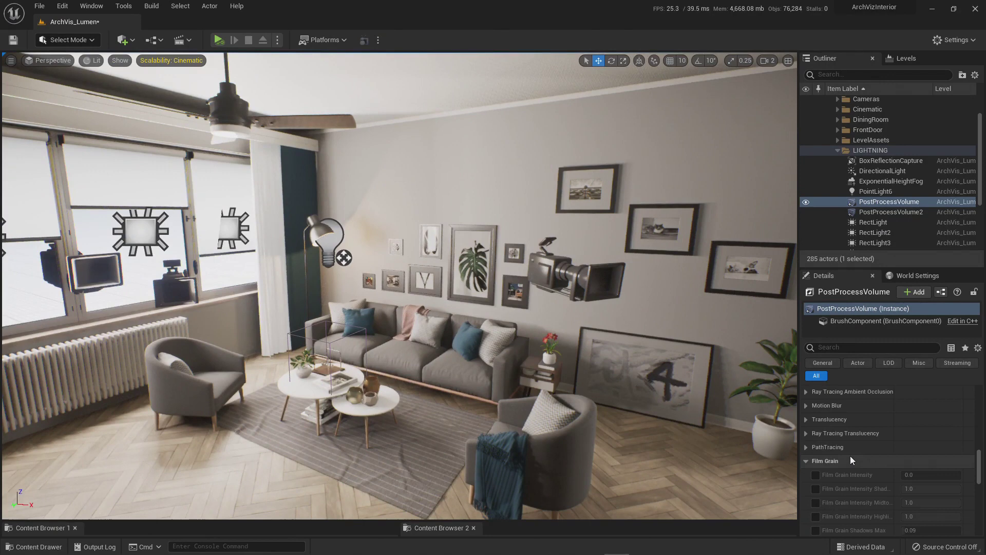
{"action": "scroll", "coordinate": [851, 454], "scroll_direction": "up", "scroll_amount": 3}
{"action": "left_click", "coordinate": [883, 212]}
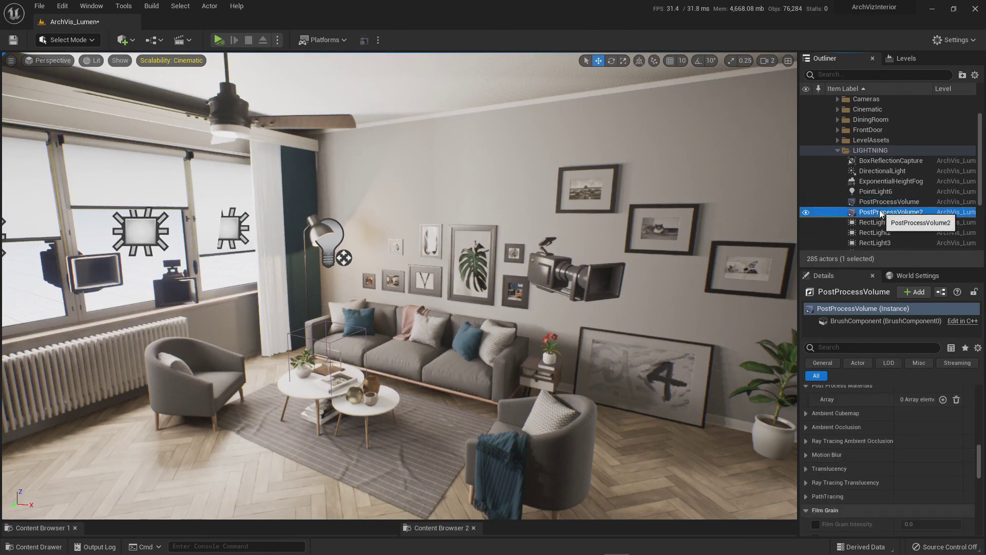
{"action": "scroll", "coordinate": [877, 422], "scroll_direction": "down", "scroll_amount": 3}
{"action": "scroll", "coordinate": [863, 417], "scroll_direction": "down", "scroll_amount": 10}
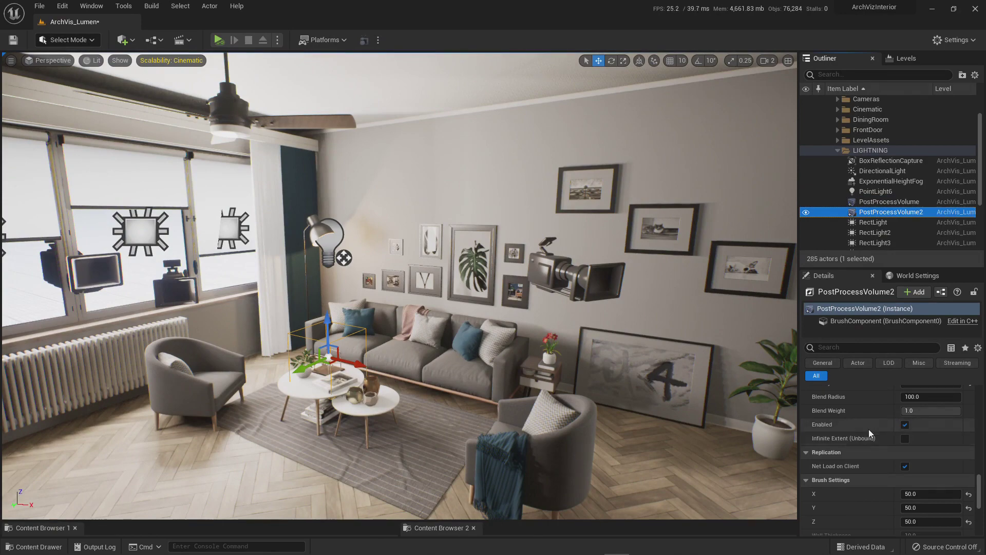
{"action": "scroll", "coordinate": [869, 430], "scroll_direction": "up", "scroll_amount": 2}
Frame PostProcessVolume2's bounds around the coffee table, and select PostProcessVolume to compare its priority
{"action": "key", "text": "f"}
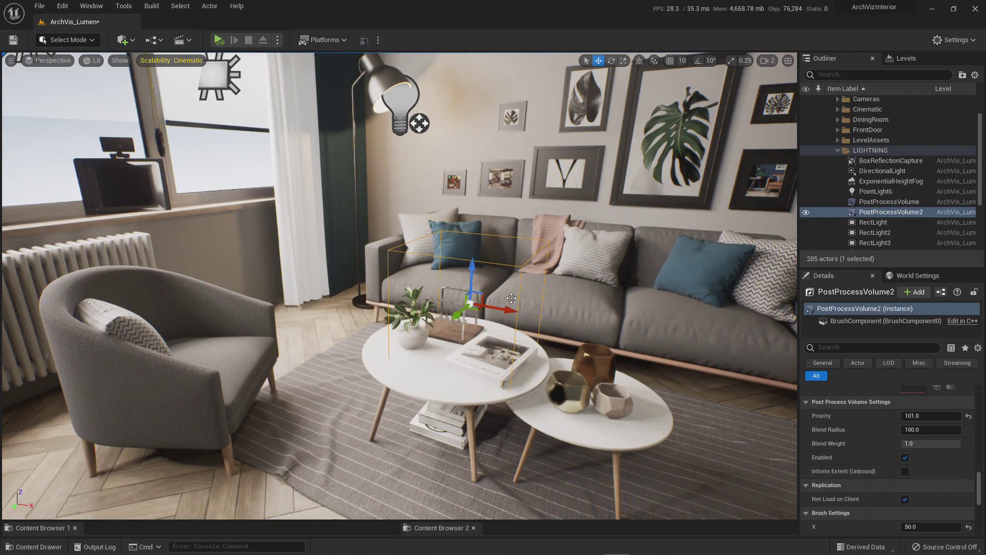
{"action": "key", "text": "d"}
{"action": "right_click_drag", "start_coordinate": [536, 315], "coordinate": [506, 305]}
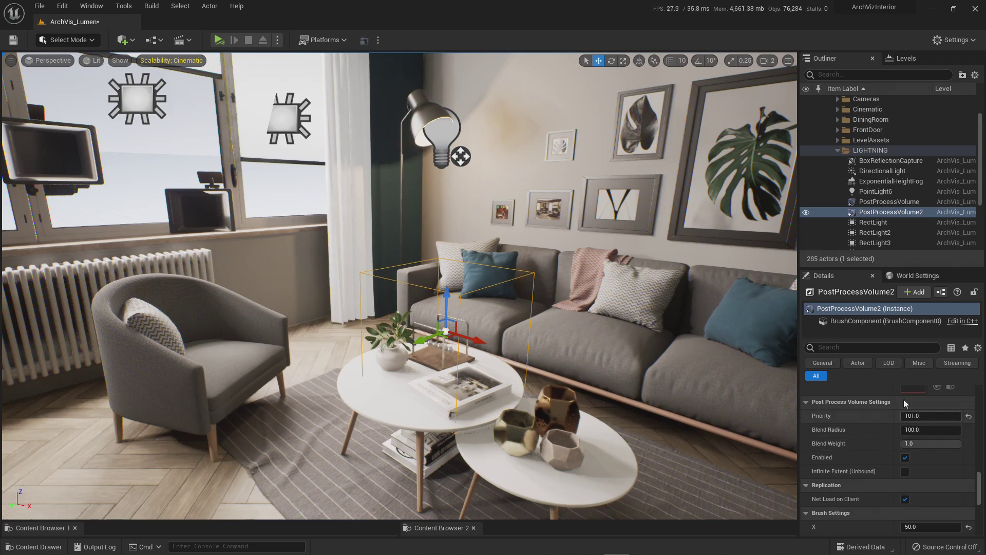
{"action": "left_click", "coordinate": [874, 203]}
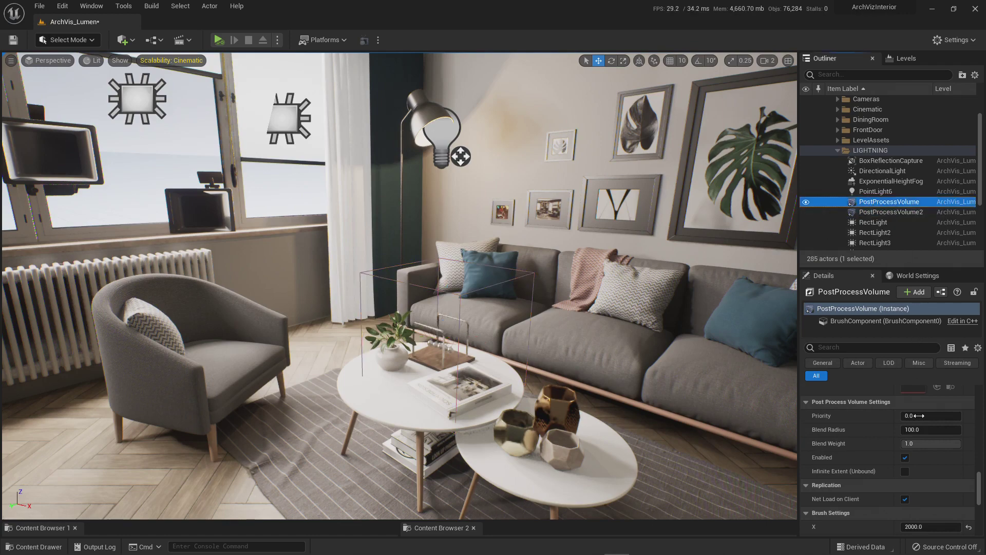
Select PostProcessVolume2, focus on its bounds around the coffee table, and examine the surrounding room towards the TV wall and windows
{"action": "left_click", "coordinate": [884, 212]}
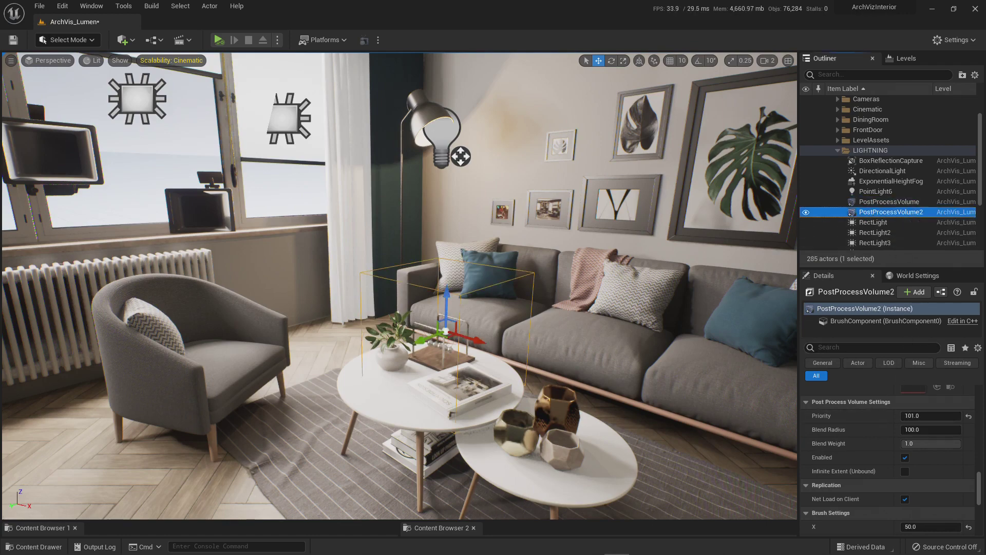
{"action": "key", "text": "f"}
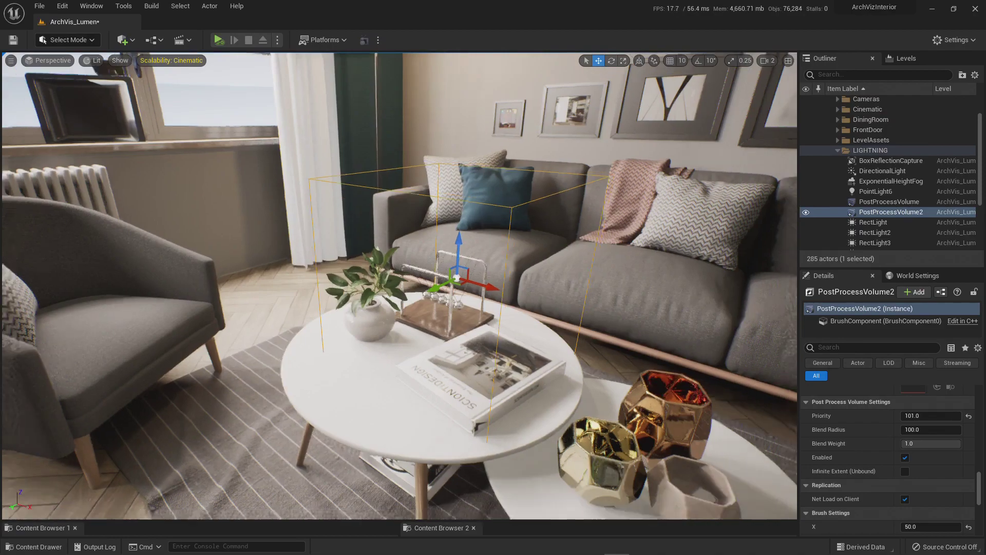
{"action": "key", "text": "s"}
{"action": "right_click_drag", "start_coordinate": [400, 286], "coordinate": [293, 295]}
{"action": "key", "text": "w"}
{"action": "key", "text": "s"}
{"action": "key", "text": "s"}
{"action": "key", "text": "d"}
{"action": "key", "text": "s"}
{"action": "key", "text": "w"}
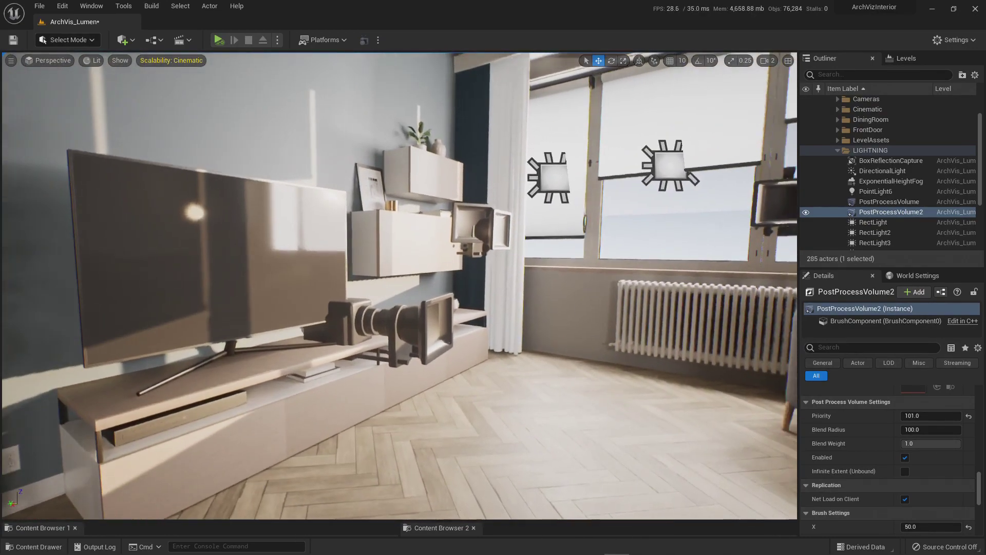
Compare the close-up view inside PostProcessVolume2 at the coffee table with the TV wall, wooden floor and wider living room outside it
{"action": "right_click_drag", "start_coordinate": [539, 285], "coordinate": [632, 285]}
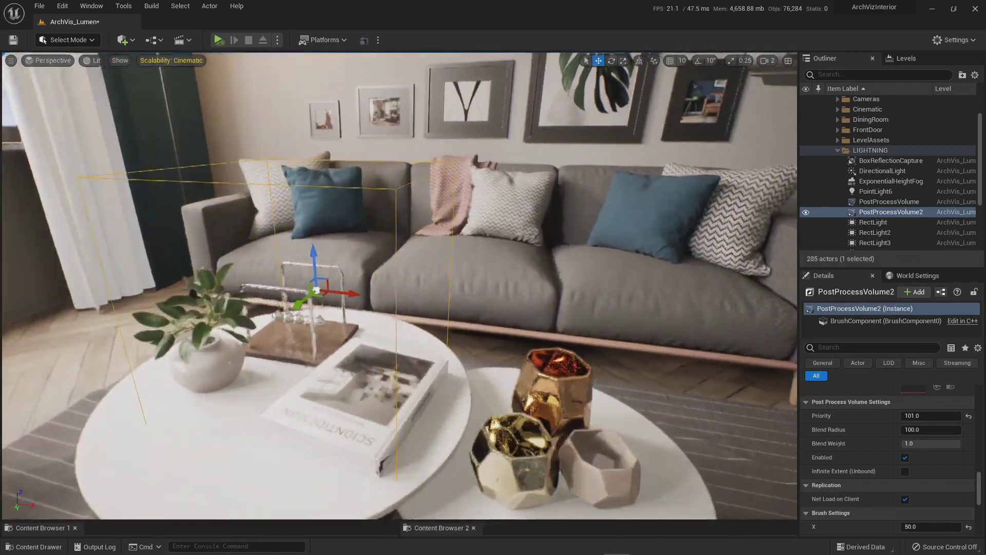
{"action": "mouse_move", "coordinate": [400, 286]}
{"action": "right_mouse_down"}
{"action": "mouse_move", "coordinate": [402, 329]}
{"action": "mouse_move", "coordinate": [457, 331]}
{"action": "mouse_move", "coordinate": [525, 298]}
{"action": "mouse_move", "coordinate": [547, 307]}
{"action": "mouse_move", "coordinate": [403, 277]}
{"action": "mouse_move", "coordinate": [404, 270]}
{"action": "right_mouse_up"}
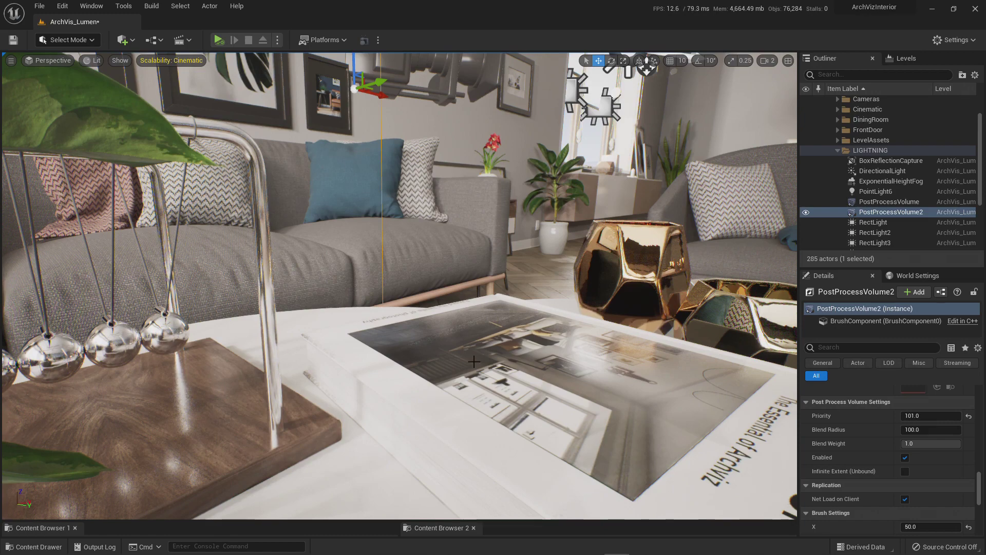
{"action": "right_click_drag", "start_coordinate": [404, 270], "coordinate": [539, 245]}
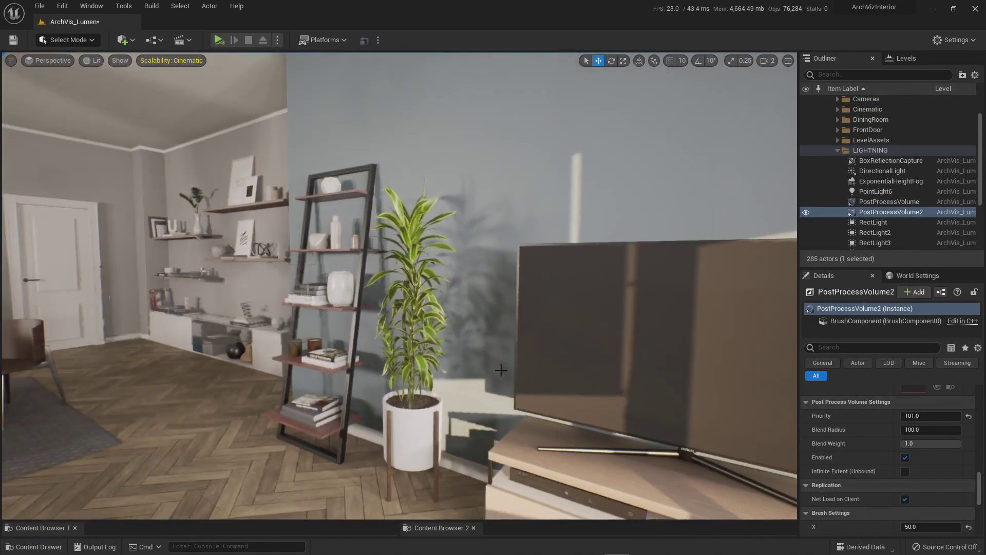
{"action": "right_click_drag", "start_coordinate": [502, 370], "coordinate": [518, 428]}
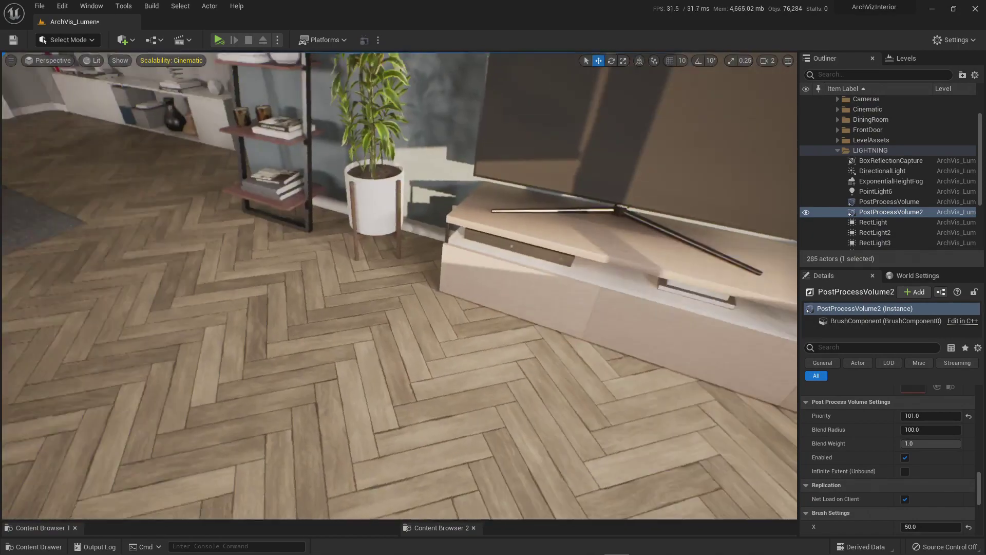
{"action": "right_click_drag", "start_coordinate": [534, 393], "coordinate": [384, 352]}
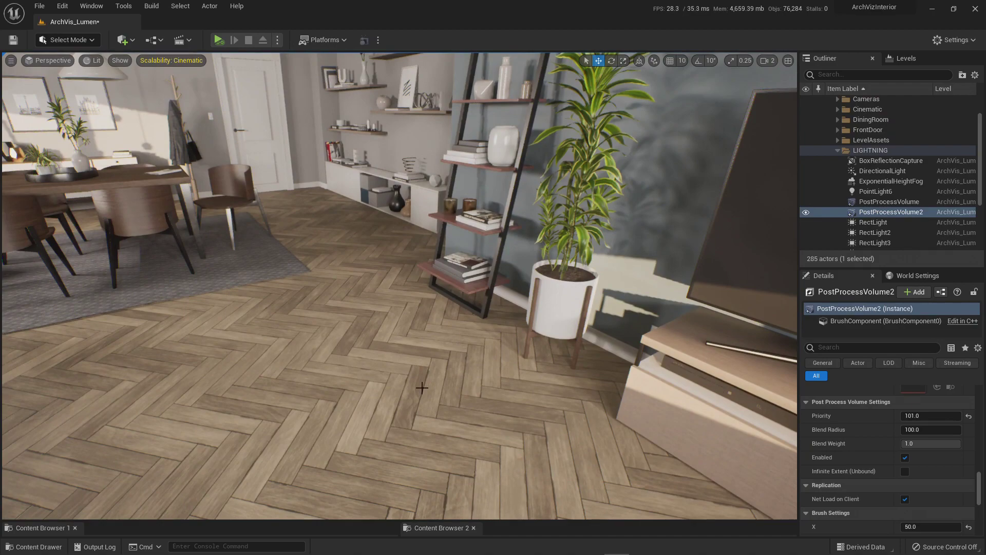
{"action": "right_click_drag", "start_coordinate": [390, 299], "coordinate": [457, 328]}
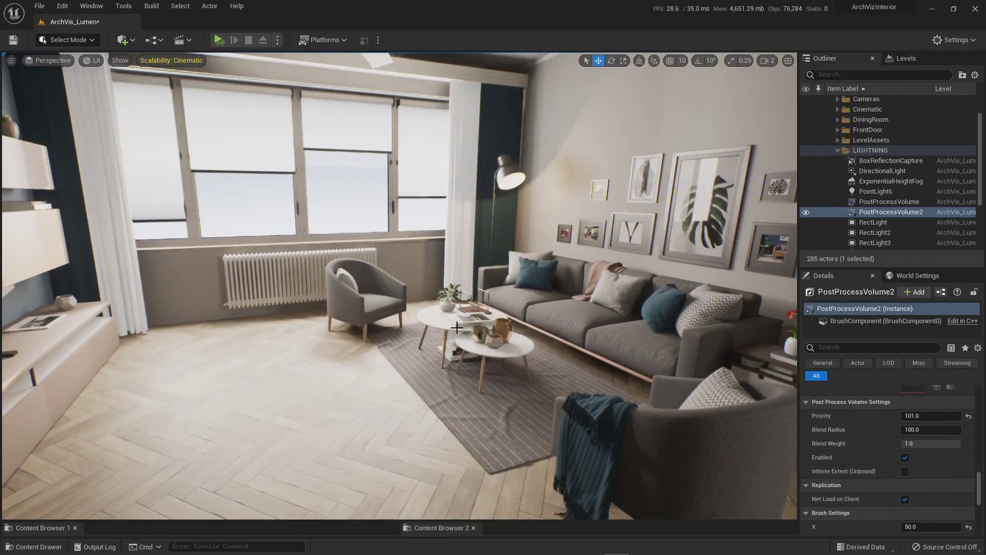